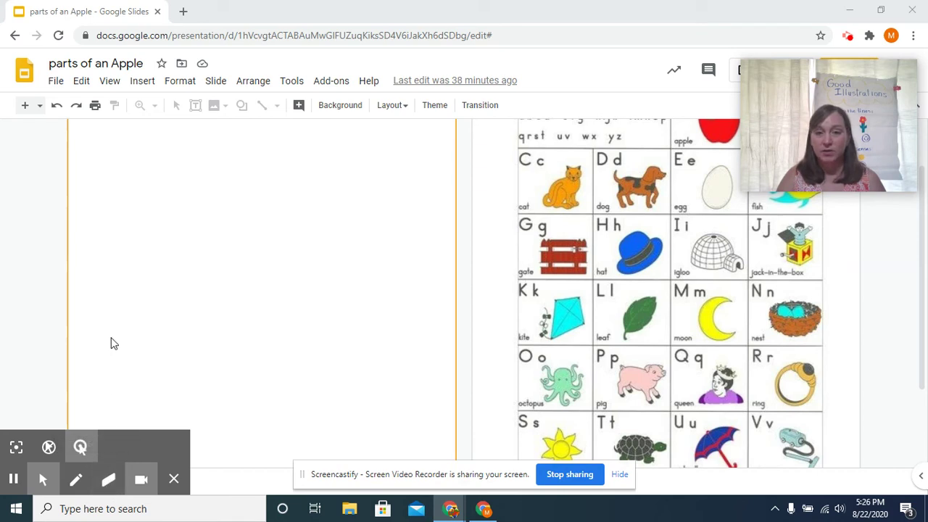
Step: Turn on the Screencastify pen in blue and draw a small circle and a long rectangle
{"action": "left_click", "coordinate": [75, 480]}
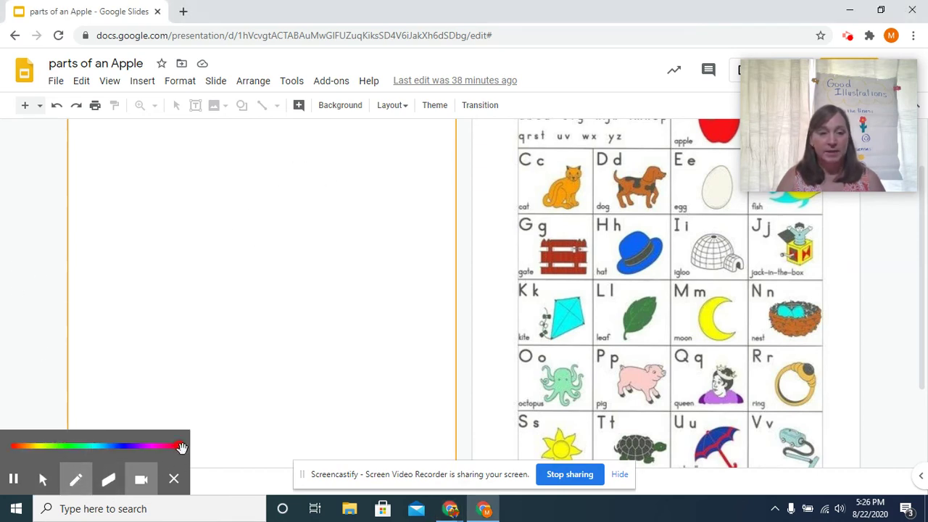
{"action": "mouse_move", "coordinate": [182, 447]}
{"action": "left_mouse_down"}
{"action": "mouse_move", "coordinate": [16, 444]}
{"action": "mouse_move", "coordinate": [180, 445]}
{"action": "mouse_move", "coordinate": [32, 446]}
{"action": "mouse_move", "coordinate": [140, 447]}
{"action": "mouse_move", "coordinate": [124, 449]}
{"action": "left_mouse_up"}
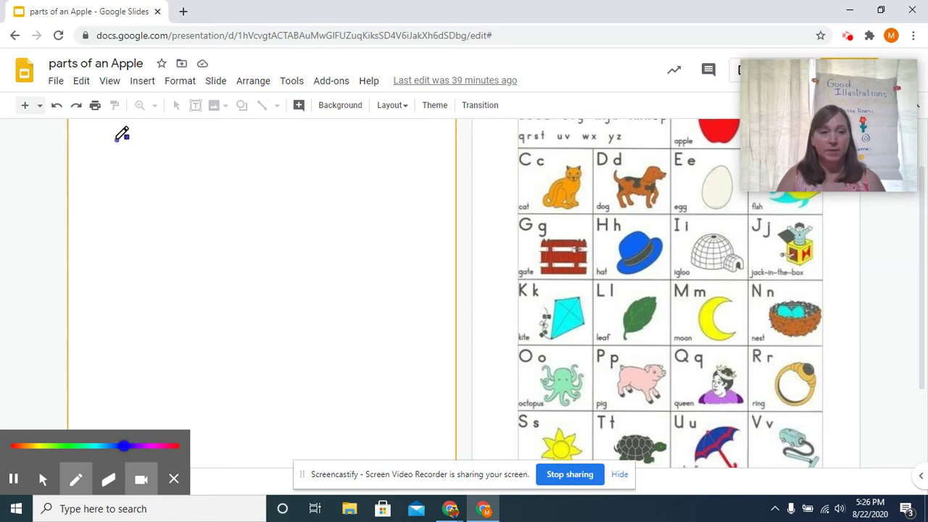
{"action": "mouse_move", "coordinate": [117, 143]}
{"action": "left_mouse_down"}
{"action": "mouse_move", "coordinate": [128, 156]}
{"action": "mouse_move", "coordinate": [145, 152]}
{"action": "mouse_move", "coordinate": [145, 133]}
{"action": "mouse_move", "coordinate": [126, 133]}
{"action": "left_mouse_up"}
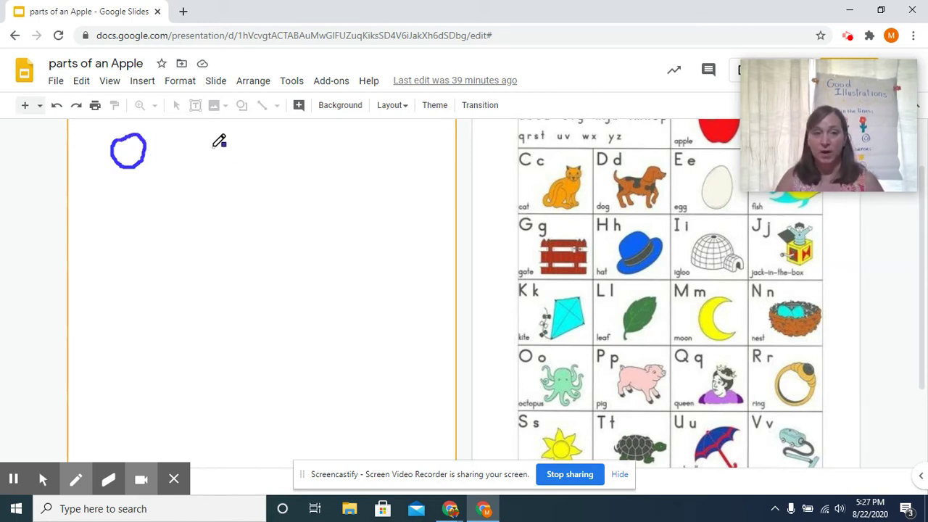
{"action": "mouse_move", "coordinate": [214, 147]}
{"action": "left_mouse_down"}
{"action": "mouse_move", "coordinate": [319, 144]}
{"action": "mouse_move", "coordinate": [319, 171]}
{"action": "mouse_move", "coordinate": [200, 169]}
{"action": "mouse_move", "coordinate": [198, 150]}
{"action": "mouse_move", "coordinate": [212, 146]}
{"action": "left_mouse_up"}
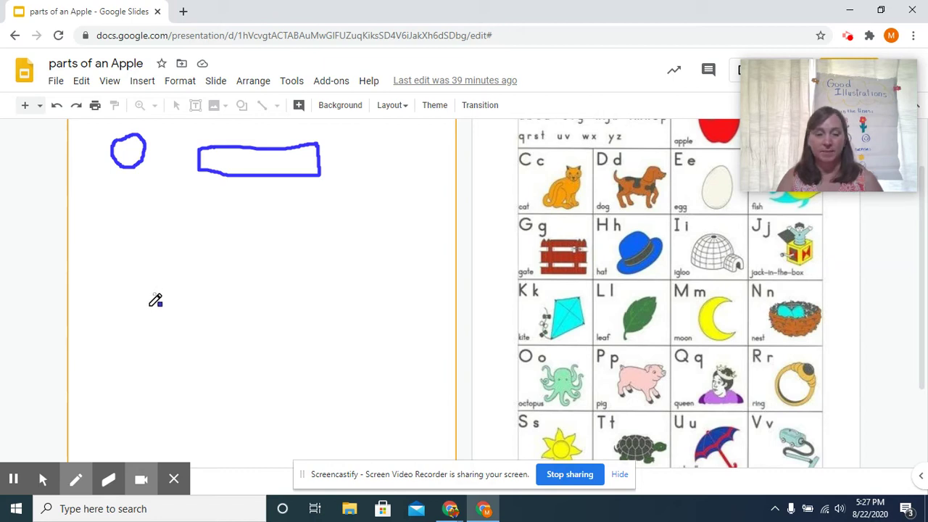
Step: Draw a blue sun circle lower down with four rays and begin colouring its centre
{"action": "mouse_move", "coordinate": [142, 274]}
{"action": "left_mouse_down"}
{"action": "mouse_move", "coordinate": [164, 280]}
{"action": "mouse_move", "coordinate": [144, 267]}
{"action": "mouse_move", "coordinate": [187, 252]}
{"action": "left_mouse_up"}
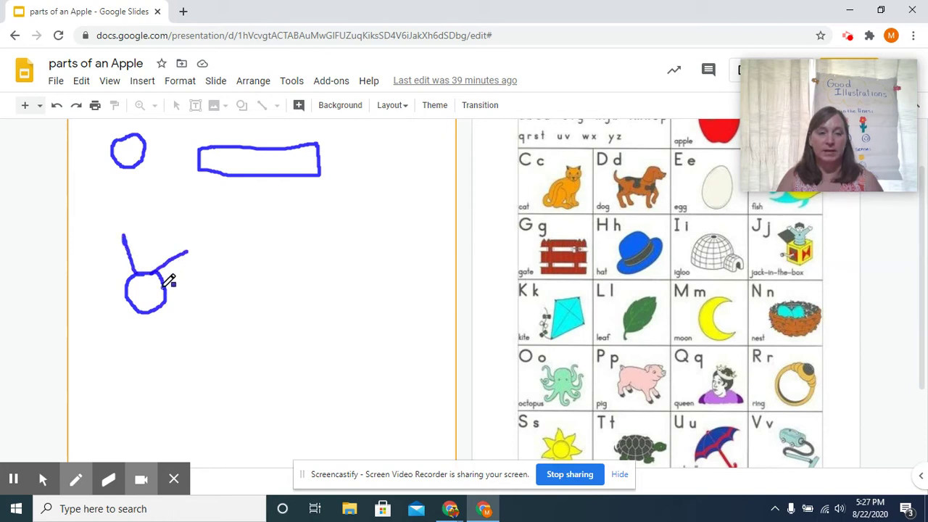
{"action": "left_click_drag", "start_coordinate": [166, 288], "coordinate": [224, 288]}
{"action": "left_click_drag", "start_coordinate": [158, 311], "coordinate": [163, 344]}
{"action": "left_click_drag", "start_coordinate": [128, 308], "coordinate": [98, 331]}
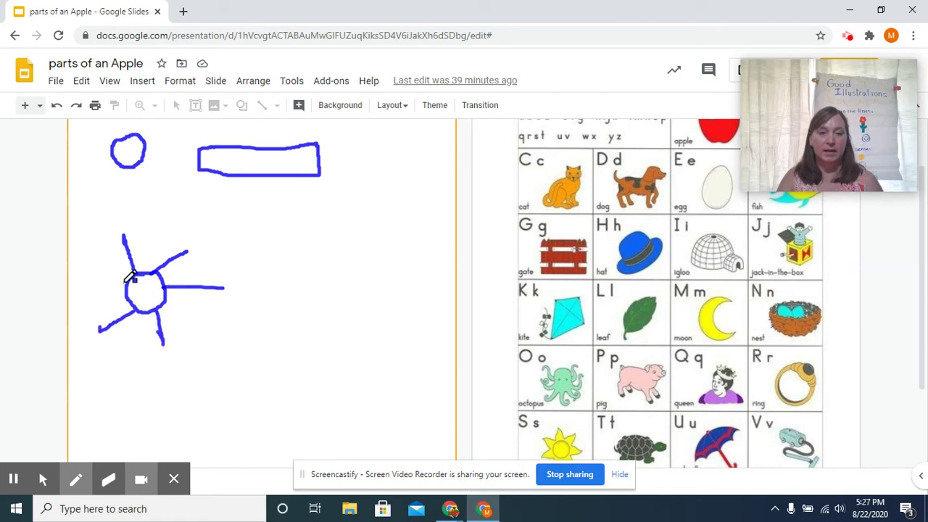
{"action": "left_click_drag", "start_coordinate": [128, 284], "coordinate": [87, 274]}
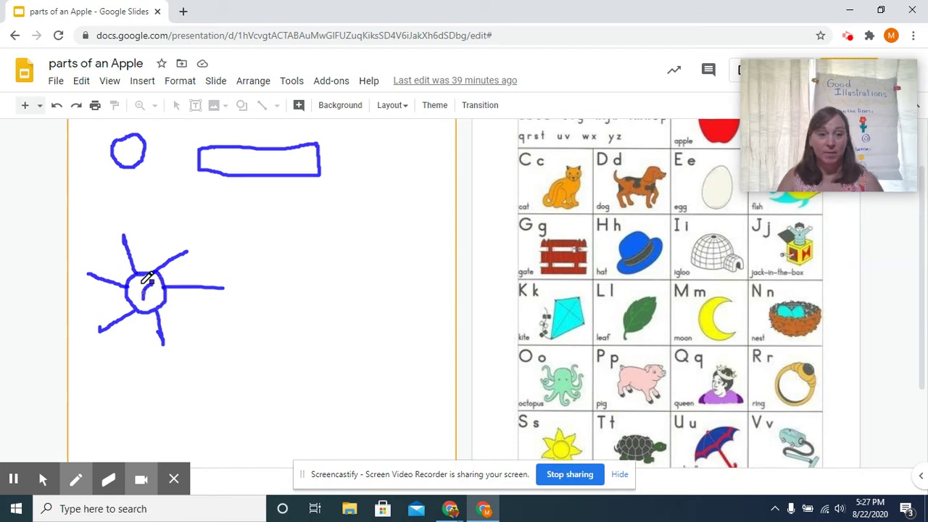
{"action": "mouse_move", "coordinate": [135, 277]}
{"action": "left_mouse_down"}
{"action": "mouse_move", "coordinate": [137, 293]}
{"action": "mouse_move", "coordinate": [156, 293]}
{"action": "left_mouse_up"}
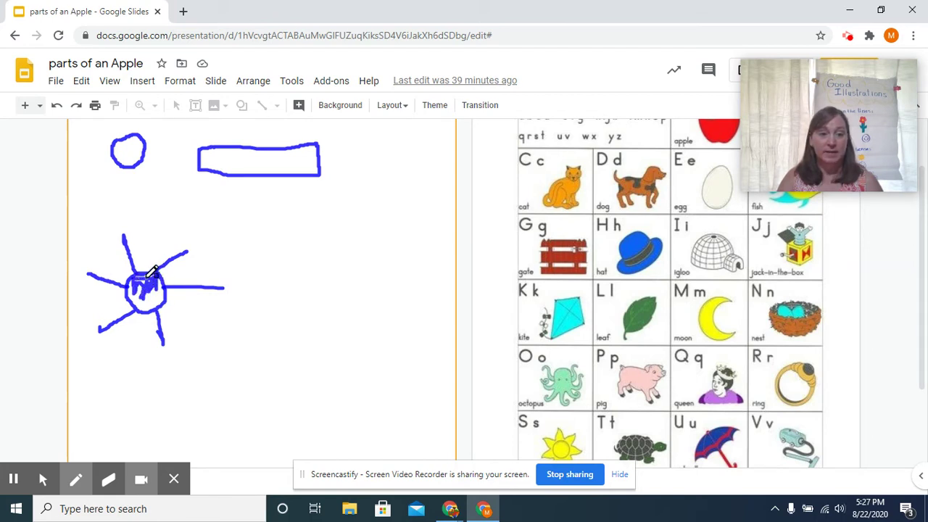
Step: Colour the blue sun's centre solid, then add two dot eyes and a frowning mouth below
{"action": "mouse_move", "coordinate": [145, 274]}
{"action": "left_mouse_down"}
{"action": "mouse_move", "coordinate": [132, 297]}
{"action": "mouse_move", "coordinate": [139, 280]}
{"action": "mouse_move", "coordinate": [143, 299]}
{"action": "mouse_move", "coordinate": [133, 289]}
{"action": "mouse_move", "coordinate": [140, 274]}
{"action": "mouse_move", "coordinate": [167, 306]}
{"action": "mouse_move", "coordinate": [154, 297]}
{"action": "mouse_move", "coordinate": [161, 288]}
{"action": "mouse_move", "coordinate": [166, 300]}
{"action": "mouse_move", "coordinate": [140, 307]}
{"action": "mouse_move", "coordinate": [132, 295]}
{"action": "left_mouse_up"}
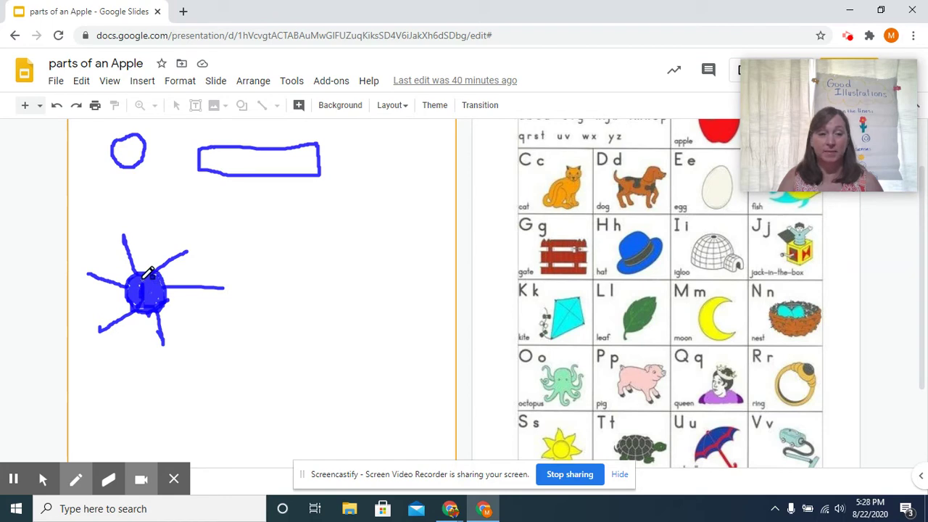
{"action": "mouse_move", "coordinate": [131, 290]}
{"action": "left_mouse_down"}
{"action": "mouse_move", "coordinate": [161, 263]}
{"action": "mouse_move", "coordinate": [132, 301]}
{"action": "left_mouse_up"}
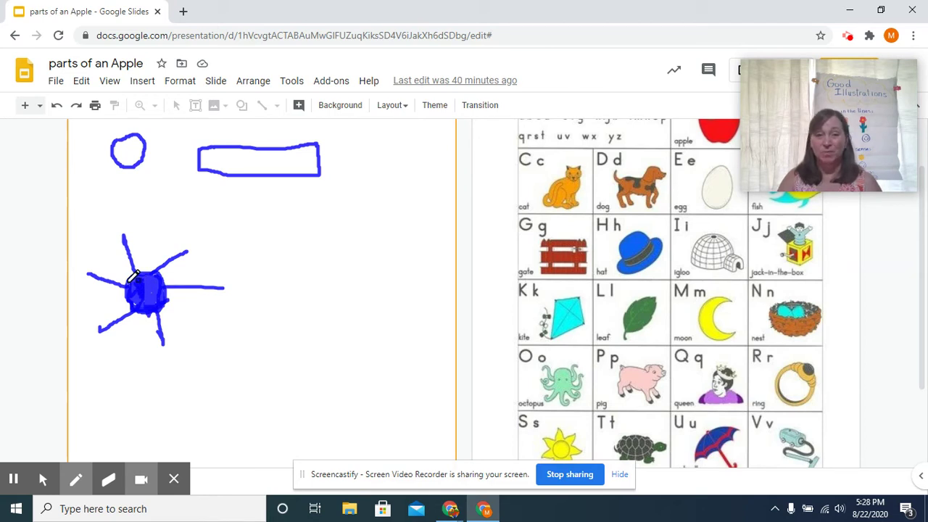
{"action": "left_click", "coordinate": [127, 368]}
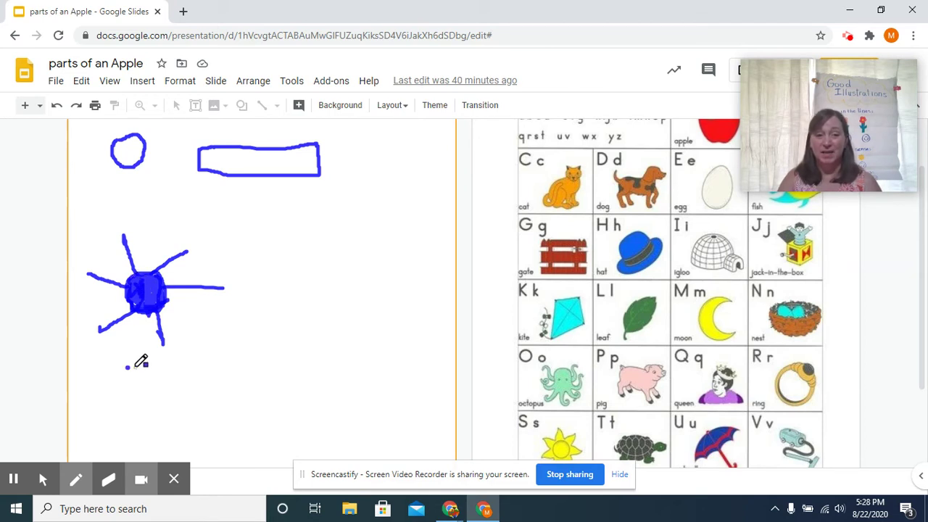
{"action": "left_click", "coordinate": [145, 368]}
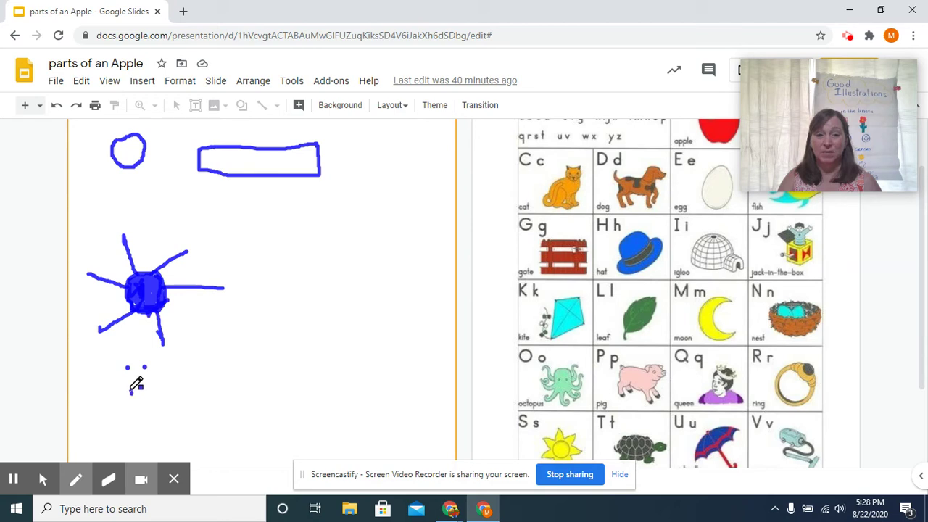
{"action": "left_click_drag", "start_coordinate": [131, 391], "coordinate": [152, 395]}
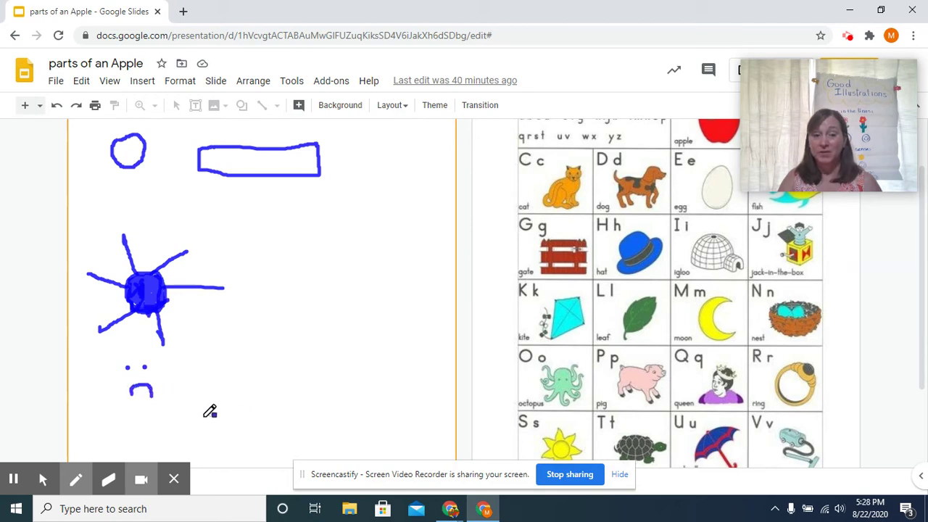
{"action": "mouse_move", "coordinate": [75, 480]}
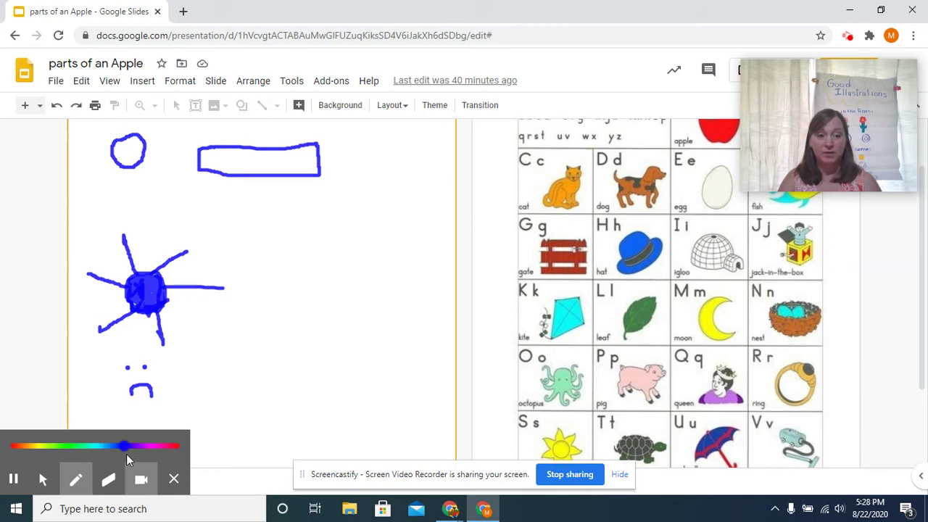
Step: Switch the pen to cyan and draw a rounded square centre right of the blue sun
{"action": "left_click_drag", "start_coordinate": [126, 450], "coordinate": [40, 453]}
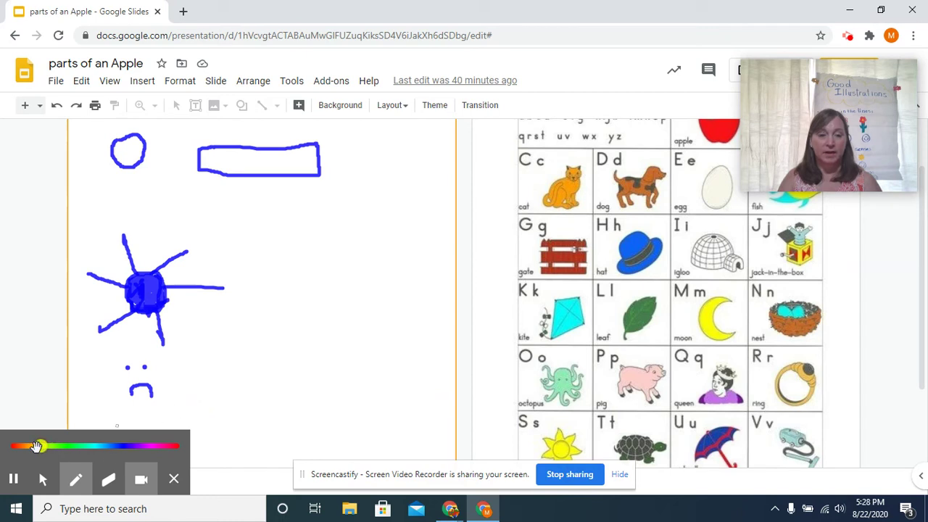
{"action": "left_click_drag", "start_coordinate": [44, 450], "coordinate": [87, 447]}
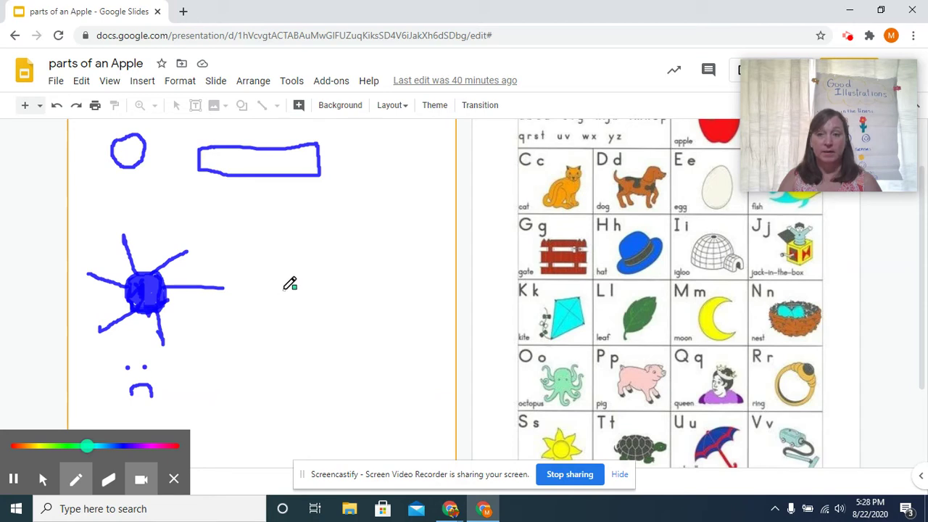
{"action": "mouse_move", "coordinate": [294, 280]}
{"action": "left_mouse_down"}
{"action": "mouse_move", "coordinate": [295, 309]}
{"action": "mouse_move", "coordinate": [292, 277]}
{"action": "left_mouse_up"}
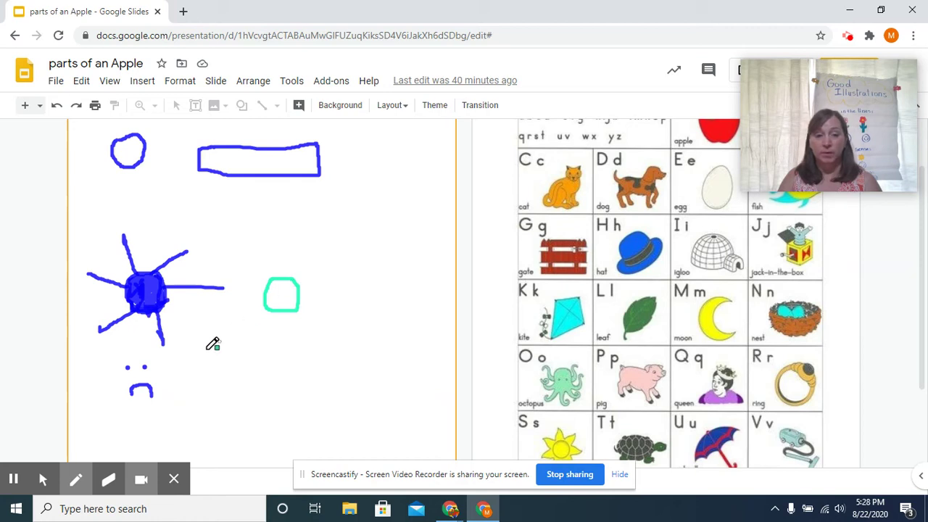
Step: Switch the pen to yellow and draw five rays around the cyan centre
{"action": "left_click_drag", "start_coordinate": [88, 446], "coordinate": [34, 446]}
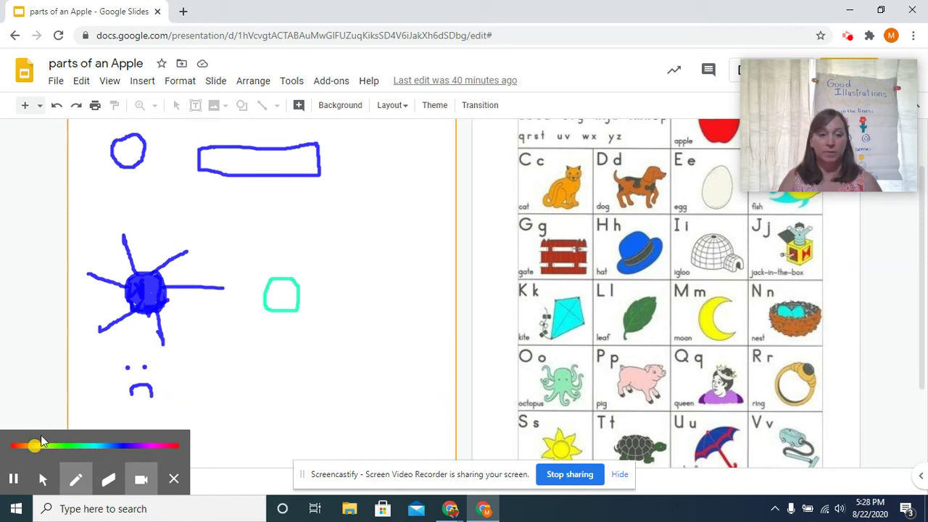
{"action": "left_click_drag", "start_coordinate": [272, 279], "coordinate": [269, 233]}
{"action": "left_click_drag", "start_coordinate": [292, 279], "coordinate": [334, 259]}
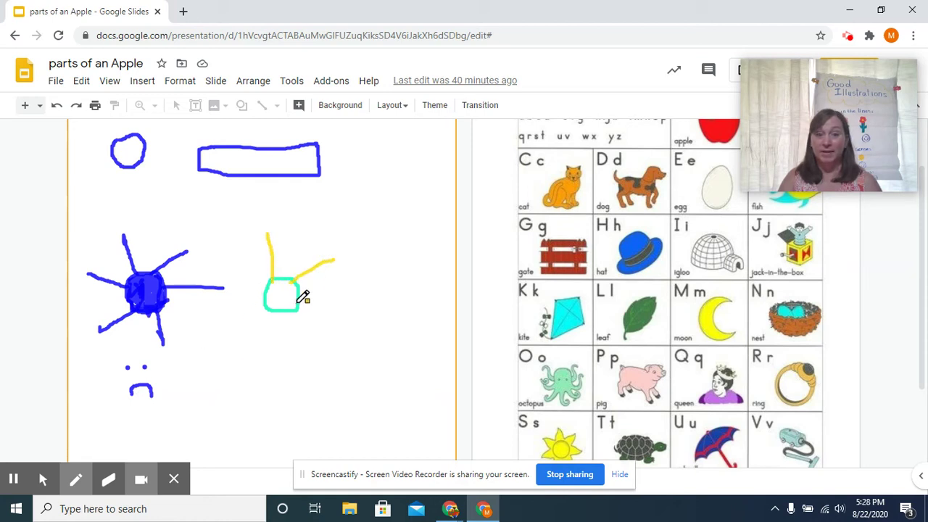
{"action": "left_click_drag", "start_coordinate": [302, 301], "coordinate": [356, 308]}
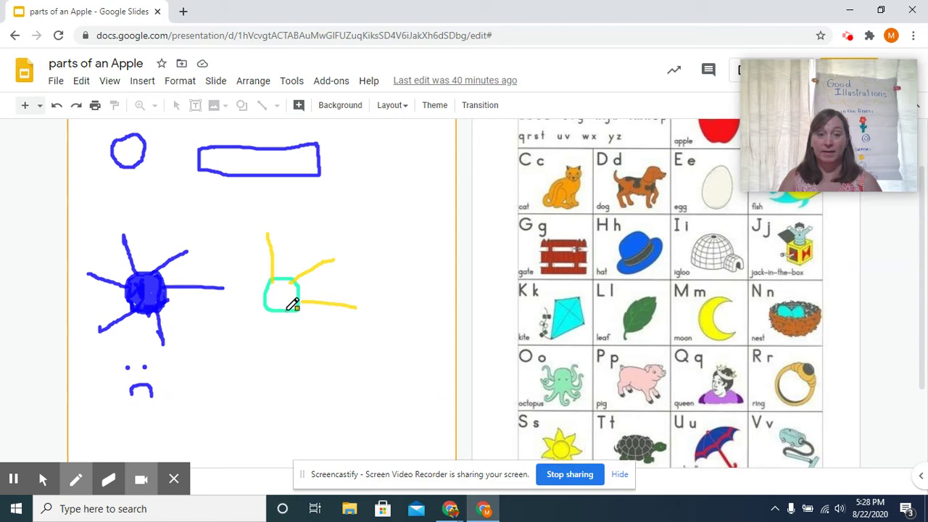
{"action": "mouse_move", "coordinate": [290, 310]}
{"action": "left_mouse_down"}
{"action": "mouse_move", "coordinate": [278, 339]}
{"action": "mouse_move", "coordinate": [243, 310]}
{"action": "mouse_move", "coordinate": [212, 310]}
{"action": "left_mouse_up"}
{"action": "left_click_drag", "start_coordinate": [269, 285], "coordinate": [240, 248]}
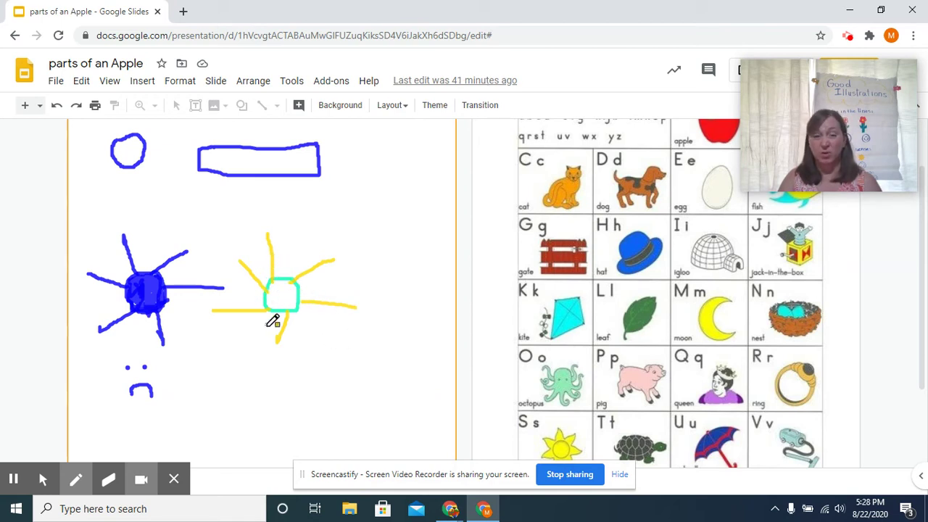
Step: Add a yellow dot eye and a straight yellow mouth under the second sun
{"action": "left_click", "coordinate": [287, 373]}
{"action": "left_click_drag", "start_coordinate": [260, 394], "coordinate": [297, 392]}
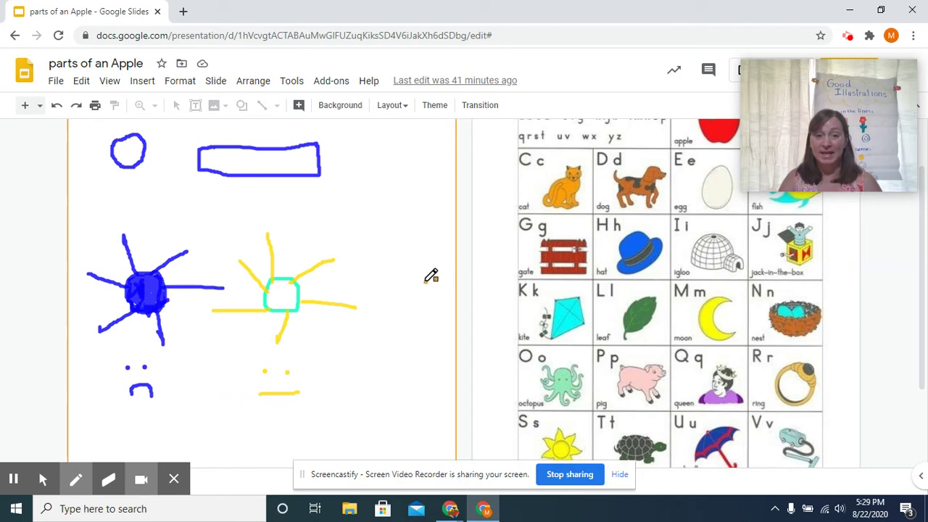
Step: Fill the orange circle at the right edge with yellow scribbles
{"action": "mouse_move", "coordinate": [426, 283]}
{"action": "left_mouse_down"}
{"action": "mouse_move", "coordinate": [450, 305]}
{"action": "mouse_move", "coordinate": [442, 282]}
{"action": "mouse_move", "coordinate": [431, 288]}
{"action": "left_mouse_up"}
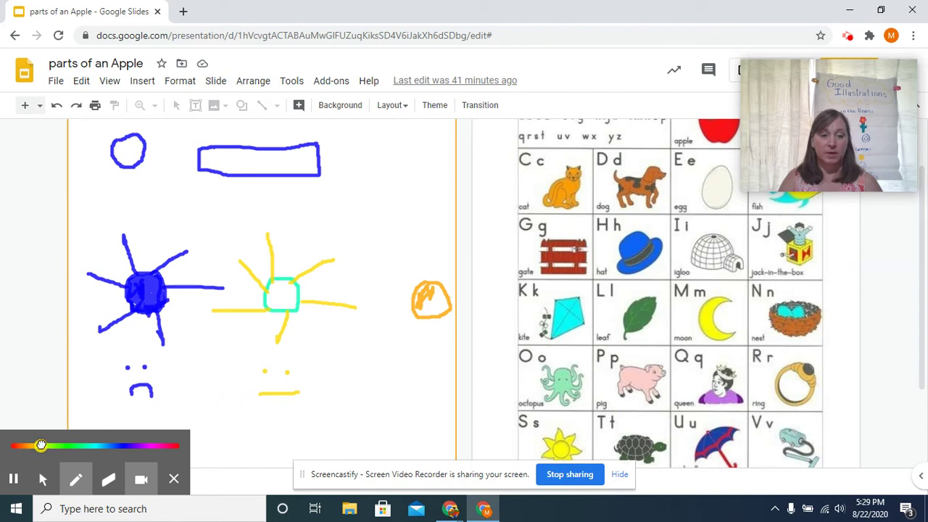
{"action": "left_click_drag", "start_coordinate": [441, 292], "coordinate": [429, 304]}
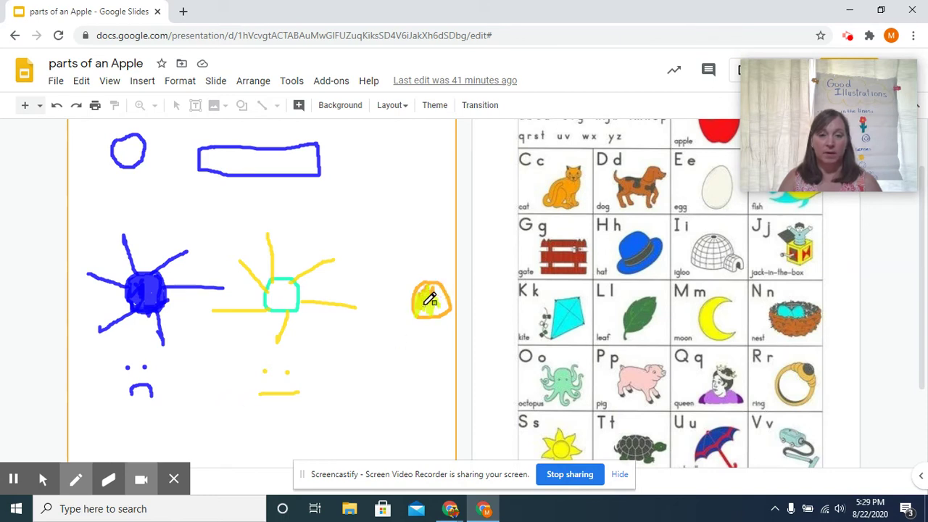
{"action": "left_click_drag", "start_coordinate": [427, 287], "coordinate": [449, 288]}
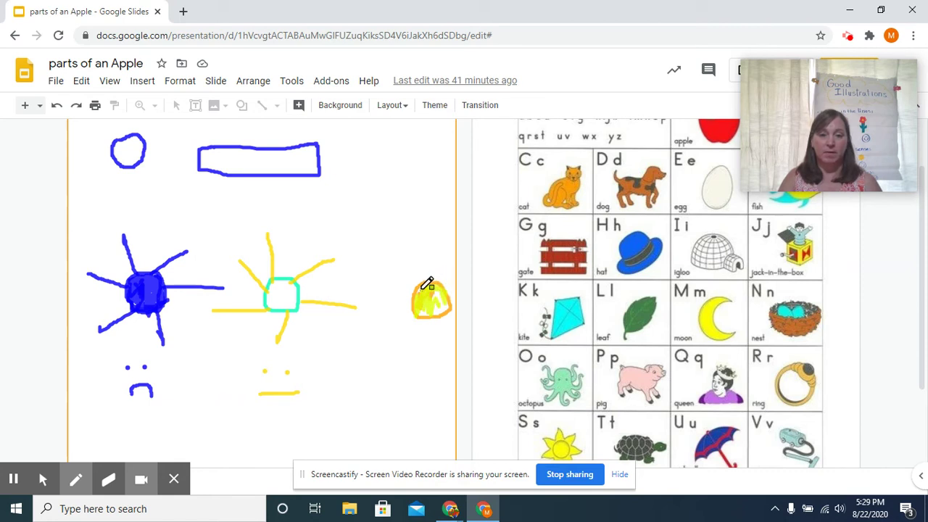
{"action": "mouse_move", "coordinate": [420, 305]}
{"action": "left_mouse_down"}
{"action": "mouse_move", "coordinate": [440, 310]}
{"action": "mouse_move", "coordinate": [446, 289]}
{"action": "left_mouse_up"}
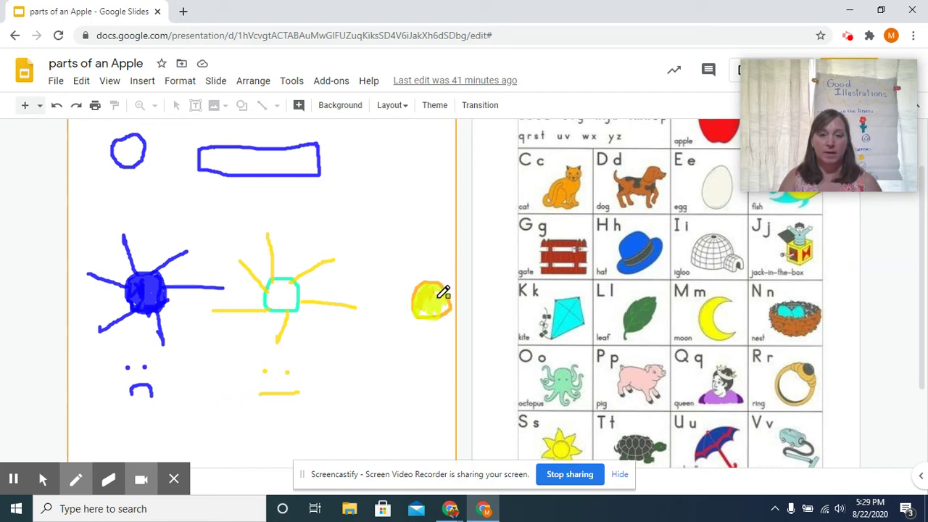
{"action": "mouse_move", "coordinate": [443, 291]}
{"action": "left_mouse_down"}
{"action": "mouse_move", "coordinate": [449, 300]}
{"action": "mouse_move", "coordinate": [428, 306]}
{"action": "mouse_move", "coordinate": [448, 307]}
{"action": "mouse_move", "coordinate": [428, 296]}
{"action": "mouse_move", "coordinate": [436, 290]}
{"action": "mouse_move", "coordinate": [450, 302]}
{"action": "mouse_move", "coordinate": [414, 305]}
{"action": "mouse_move", "coordinate": [440, 280]}
{"action": "mouse_move", "coordinate": [431, 291]}
{"action": "mouse_move", "coordinate": [395, 247]}
{"action": "left_mouse_up"}
Step: Add four yellow rays to the third sun and a smiling two-eyed face beneath it
{"action": "left_click_drag", "start_coordinate": [436, 281], "coordinate": [457, 245]}
{"action": "left_click_drag", "start_coordinate": [455, 297], "coordinate": [482, 285]}
{"action": "left_click_drag", "start_coordinate": [448, 323], "coordinate": [459, 346]}
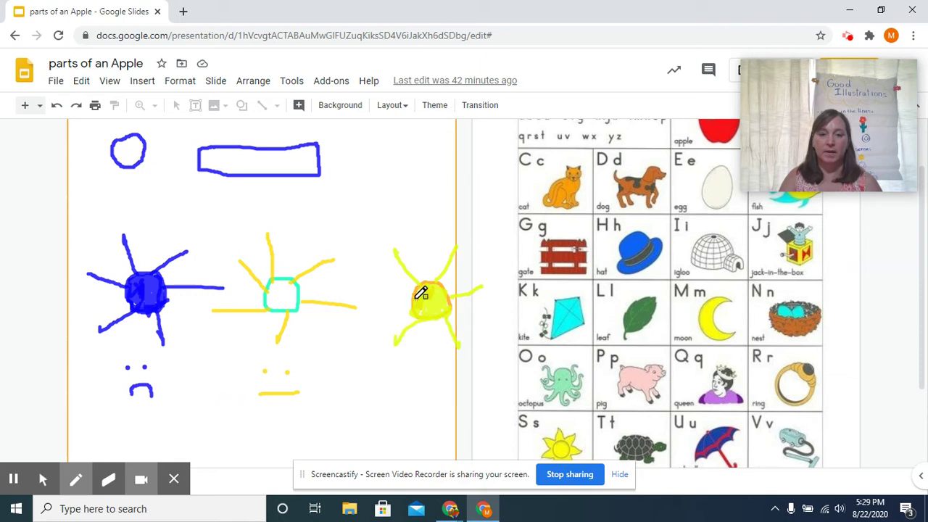
{"action": "left_click_drag", "start_coordinate": [411, 296], "coordinate": [370, 281]}
{"action": "left_click", "coordinate": [413, 382]}
{"action": "left_click", "coordinate": [435, 380]}
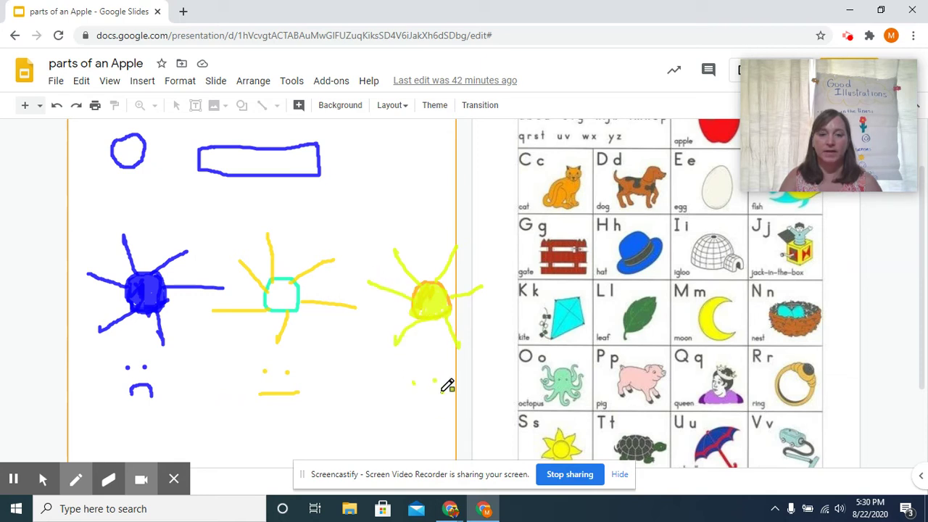
{"action": "mouse_move", "coordinate": [445, 390]}
{"action": "left_mouse_down"}
{"action": "mouse_move", "coordinate": [414, 409]}
{"action": "mouse_move", "coordinate": [394, 389]}
{"action": "left_mouse_up"}
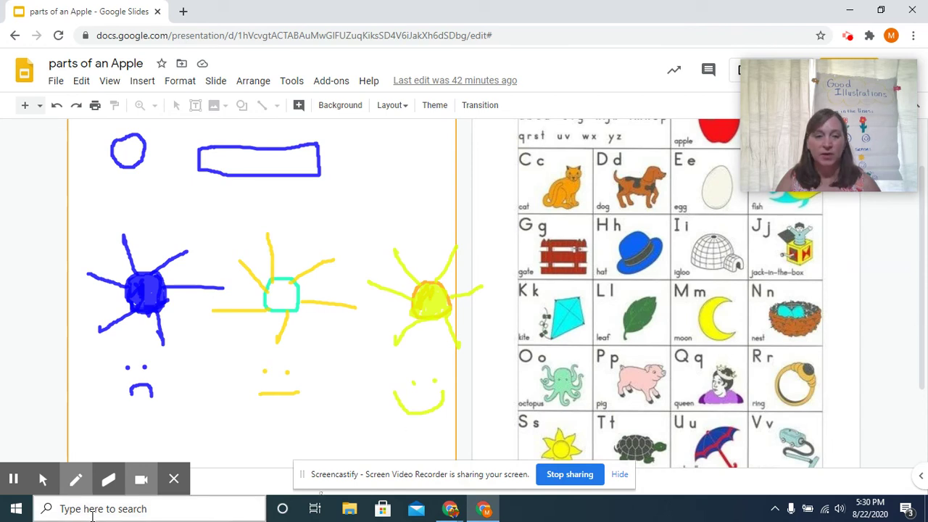
Step: Scroll the slide down, set the pen to green, and outline a round treetop below the suns
{"action": "left_click", "coordinate": [43, 480]}
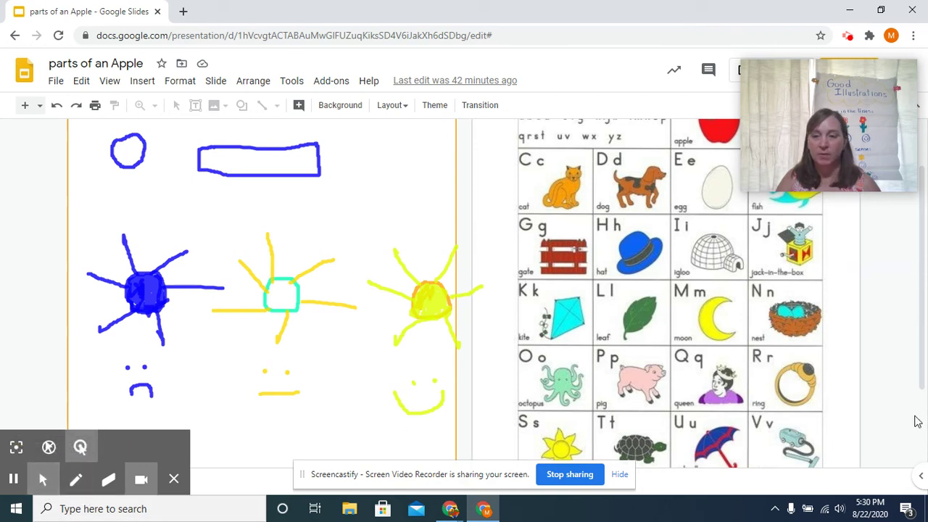
{"action": "left_click_drag", "start_coordinate": [920, 360], "coordinate": [923, 480]}
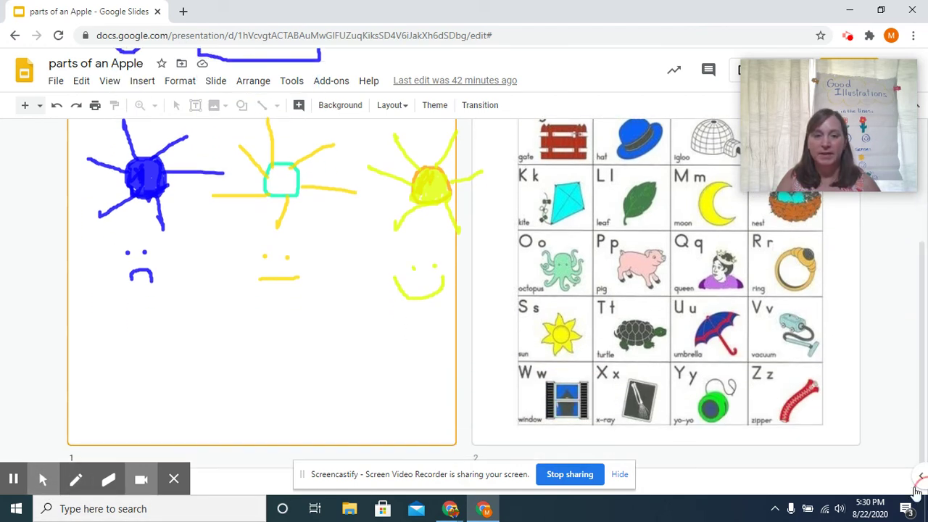
{"action": "left_click", "coordinate": [77, 482]}
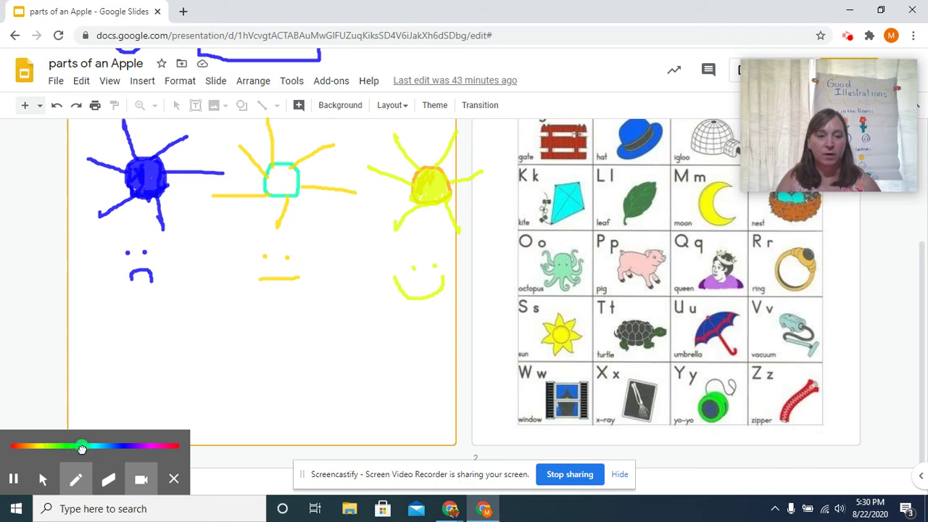
{"action": "left_click_drag", "start_coordinate": [41, 445], "coordinate": [82, 446]}
{"action": "left_click_drag", "start_coordinate": [203, 366], "coordinate": [202, 345]}
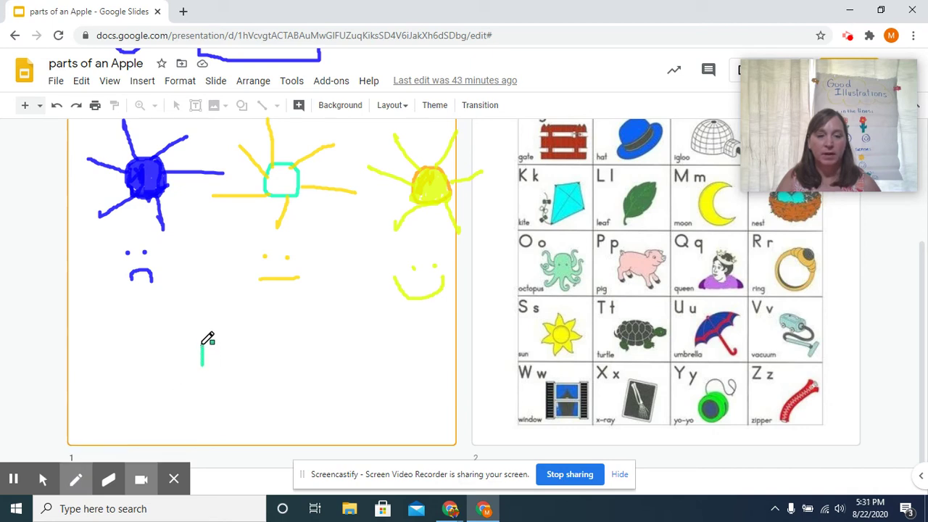
{"action": "left_click_drag", "start_coordinate": [83, 446], "coordinate": [67, 446]}
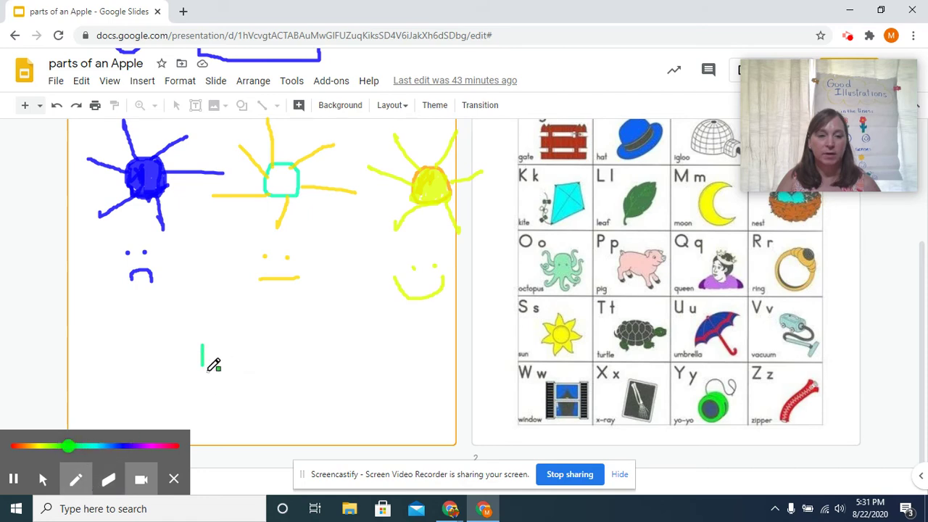
{"action": "mouse_move", "coordinate": [204, 367]}
{"action": "left_mouse_down"}
{"action": "mouse_move", "coordinate": [243, 372]}
{"action": "mouse_move", "coordinate": [231, 346]}
{"action": "mouse_move", "coordinate": [219, 362]}
{"action": "mouse_move", "coordinate": [219, 347]}
{"action": "mouse_move", "coordinate": [208, 356]}
{"action": "mouse_move", "coordinate": [219, 338]}
{"action": "mouse_move", "coordinate": [240, 346]}
{"action": "mouse_move", "coordinate": [249, 358]}
{"action": "mouse_move", "coordinate": [240, 370]}
{"action": "mouse_move", "coordinate": [221, 360]}
{"action": "mouse_move", "coordinate": [236, 369]}
{"action": "mouse_move", "coordinate": [228, 355]}
{"action": "mouse_move", "coordinate": [241, 357]}
{"action": "mouse_move", "coordinate": [236, 379]}
{"action": "mouse_move", "coordinate": [225, 377]}
{"action": "left_mouse_up"}
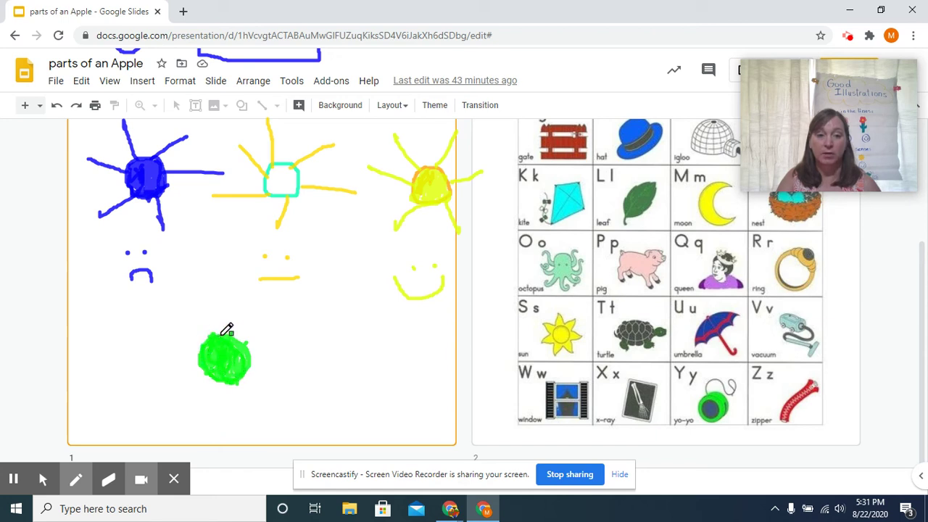
Step: Fill more green into the treetop and erase the stray green mark on its right
{"action": "mouse_move", "coordinate": [253, 371]}
{"action": "left_mouse_down"}
{"action": "mouse_move", "coordinate": [222, 375]}
{"action": "mouse_move", "coordinate": [210, 338]}
{"action": "mouse_move", "coordinate": [226, 333]}
{"action": "mouse_move", "coordinate": [256, 347]}
{"action": "left_mouse_up"}
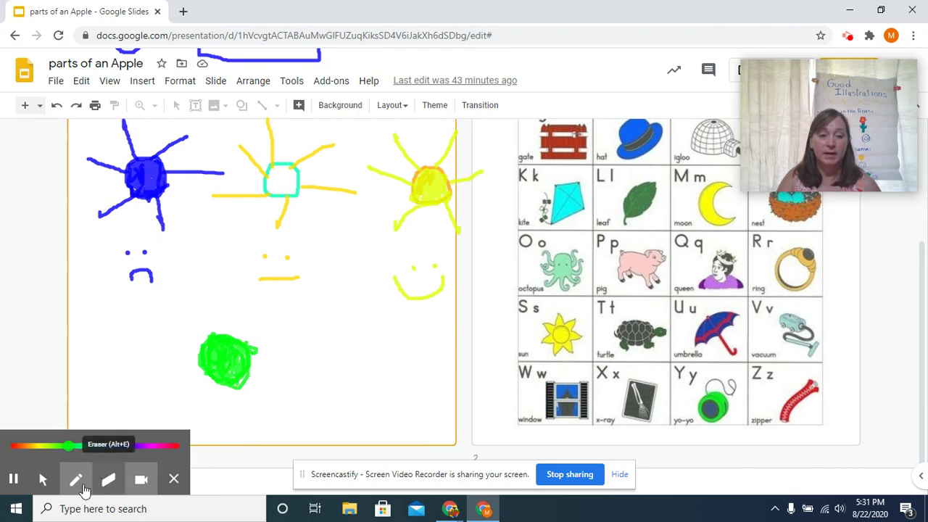
{"action": "left_click", "coordinate": [108, 480]}
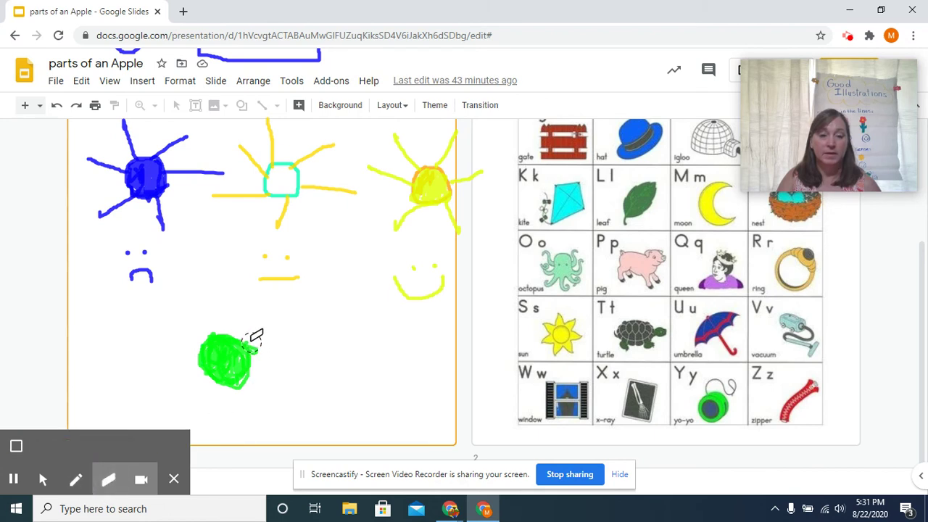
{"action": "left_click_drag", "start_coordinate": [256, 337], "coordinate": [250, 350]}
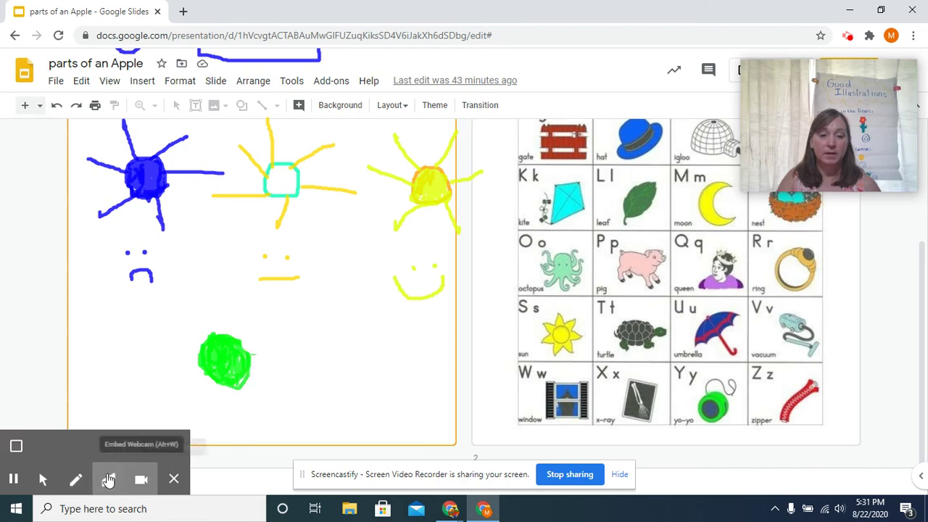
{"action": "left_click", "coordinate": [76, 480]}
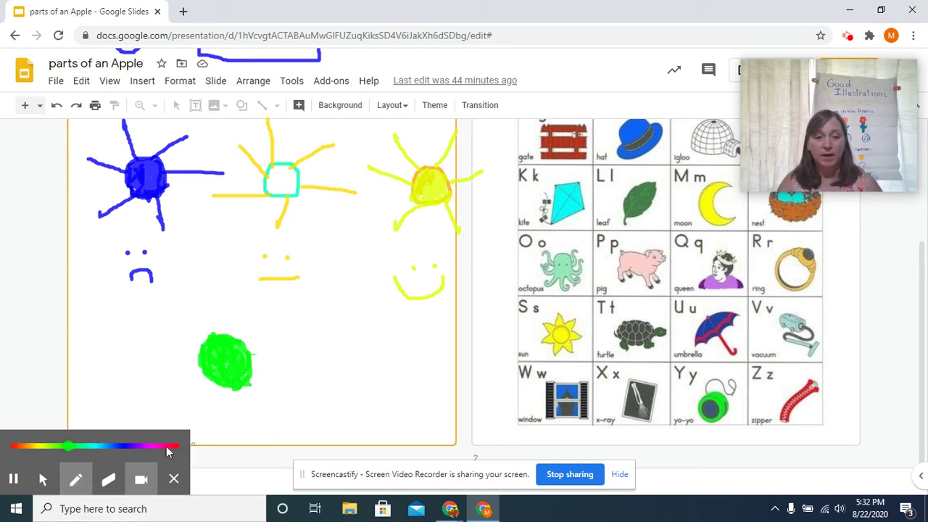
Step: Set the pen to orange-red and draw a solidly filled trunk under the green treetop
{"action": "left_click_drag", "start_coordinate": [68, 446], "coordinate": [9, 446]}
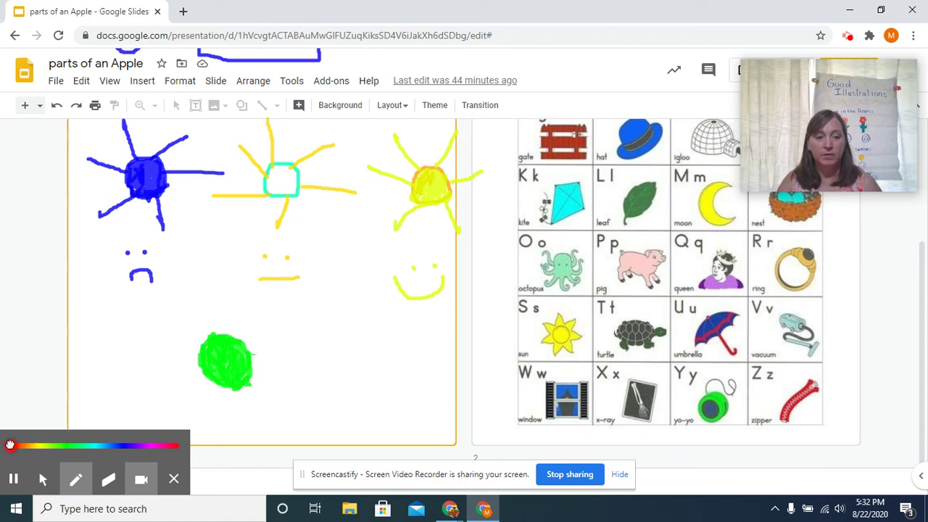
{"action": "left_click", "coordinate": [18, 446]}
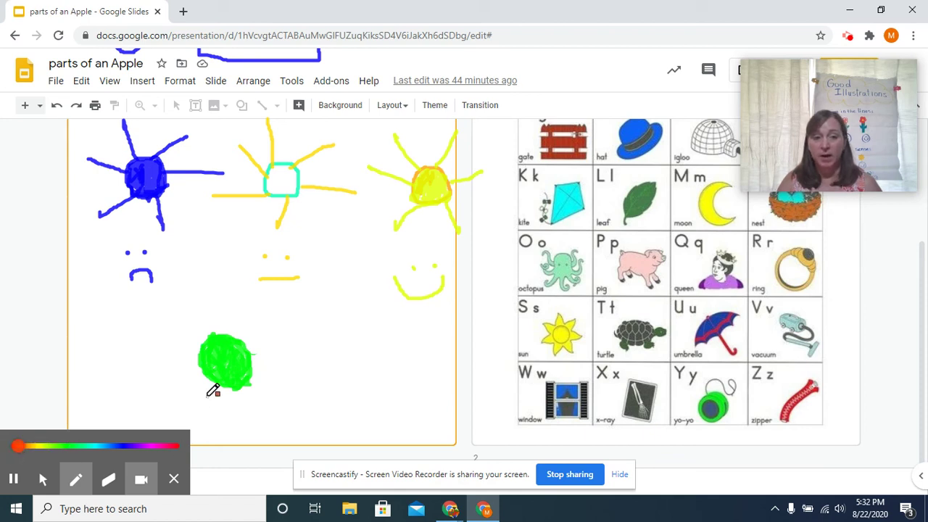
{"action": "left_click_drag", "start_coordinate": [217, 387], "coordinate": [222, 439]}
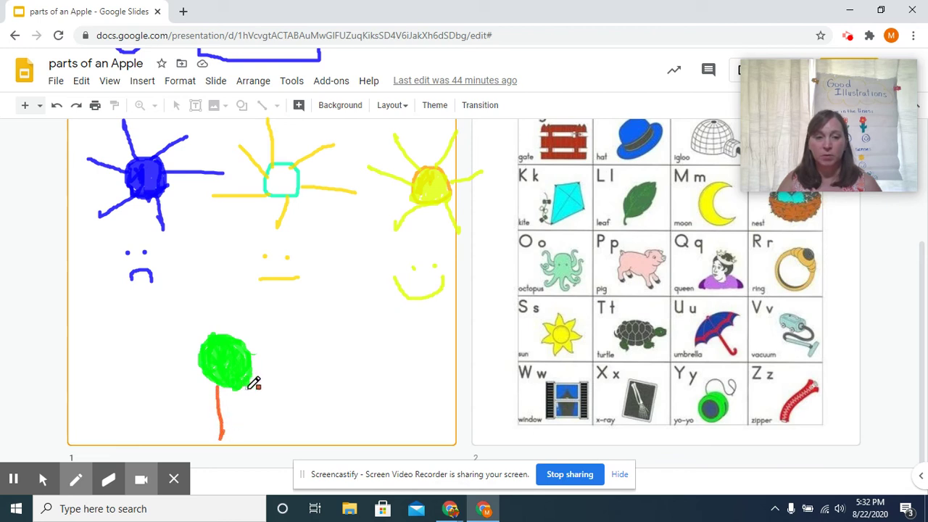
{"action": "mouse_move", "coordinate": [249, 387]}
{"action": "left_mouse_down"}
{"action": "mouse_move", "coordinate": [248, 435]}
{"action": "mouse_move", "coordinate": [220, 438]}
{"action": "left_mouse_up"}
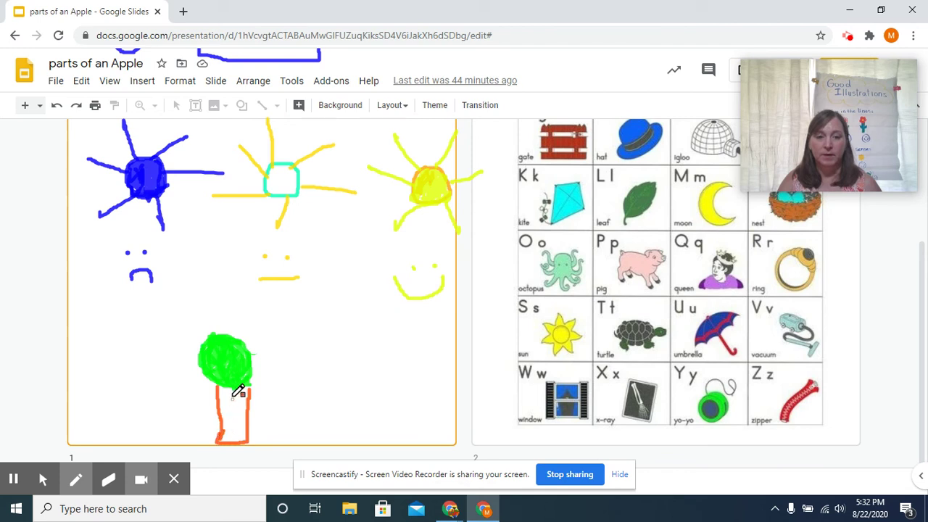
{"action": "mouse_move", "coordinate": [226, 394]}
{"action": "left_mouse_down"}
{"action": "mouse_move", "coordinate": [228, 415]}
{"action": "mouse_move", "coordinate": [222, 376]}
{"action": "mouse_move", "coordinate": [227, 413]}
{"action": "mouse_move", "coordinate": [247, 397]}
{"action": "left_mouse_up"}
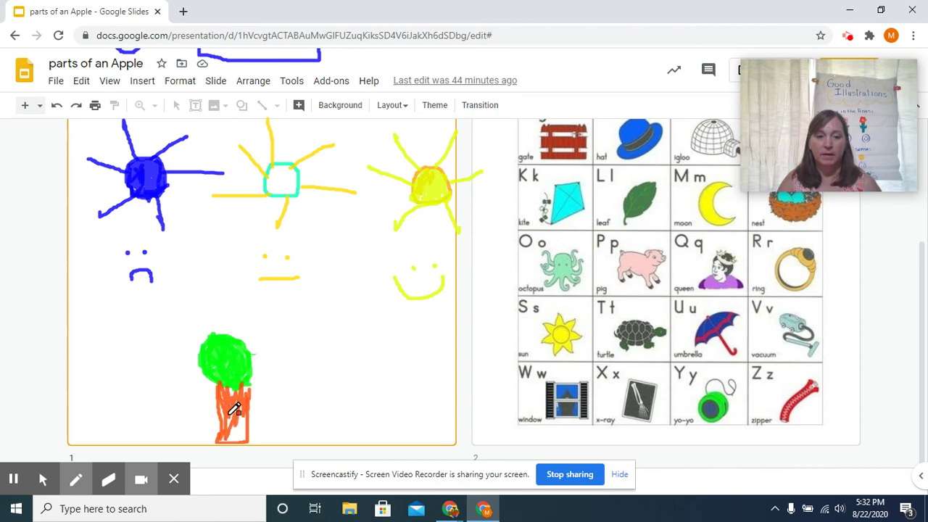
{"action": "mouse_move", "coordinate": [243, 415]}
{"action": "left_mouse_down"}
{"action": "mouse_move", "coordinate": [234, 437]}
{"action": "mouse_move", "coordinate": [225, 410]}
{"action": "left_mouse_up"}
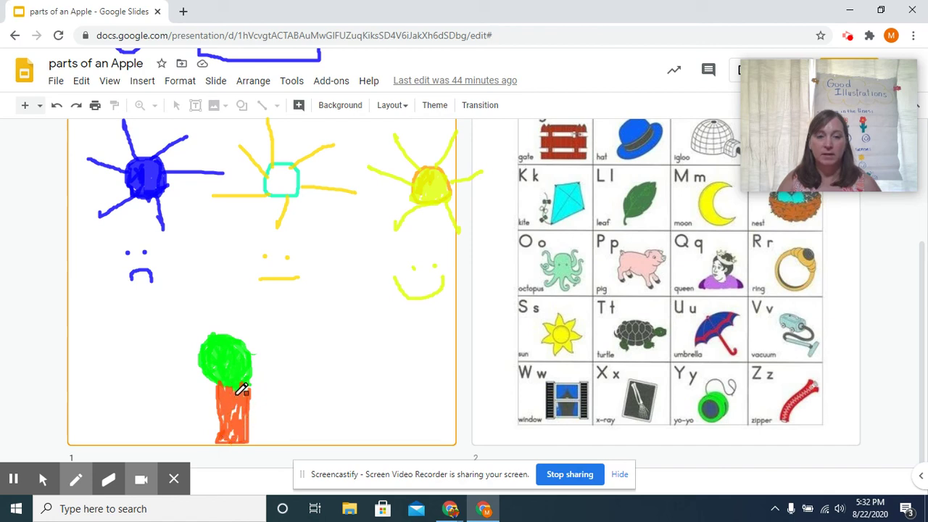
{"action": "mouse_move", "coordinate": [244, 382]}
{"action": "left_mouse_down"}
{"action": "mouse_move", "coordinate": [239, 424]}
{"action": "mouse_move", "coordinate": [244, 416]}
{"action": "mouse_move", "coordinate": [224, 431]}
{"action": "mouse_move", "coordinate": [247, 403]}
{"action": "left_mouse_up"}
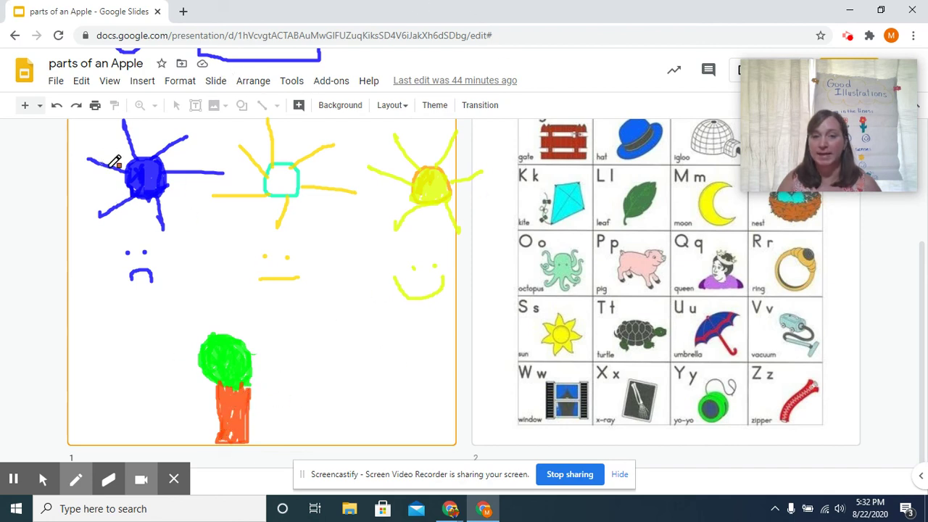